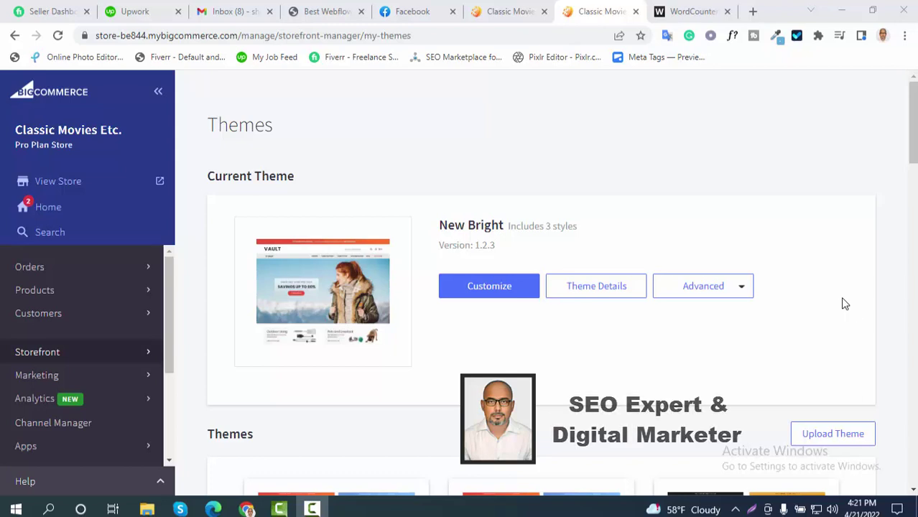
# Step: Scroll the Themes page, which shows New Bright 1.2.3 as the current theme
pyautogui.scroll(-2, 715, 205)
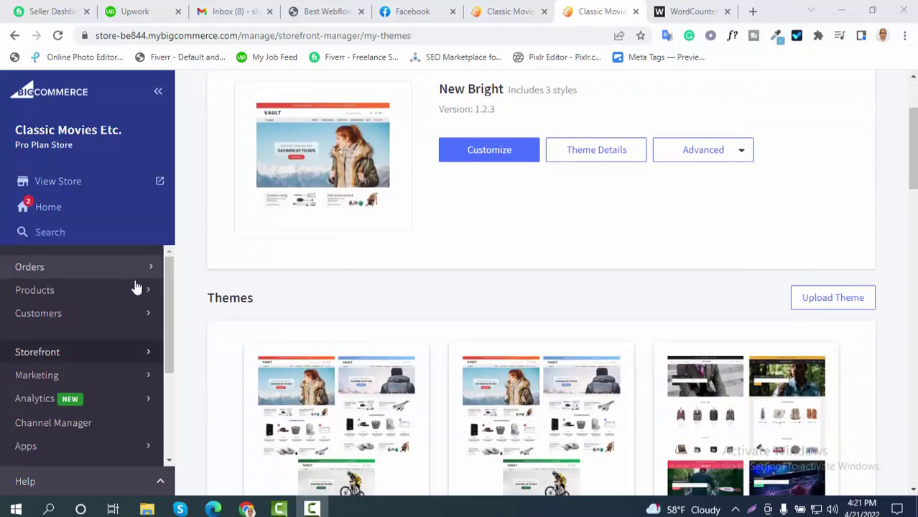
# Step: Open Storefront > Web Pages and scroll through the store's page list
pyautogui.click(82, 356)
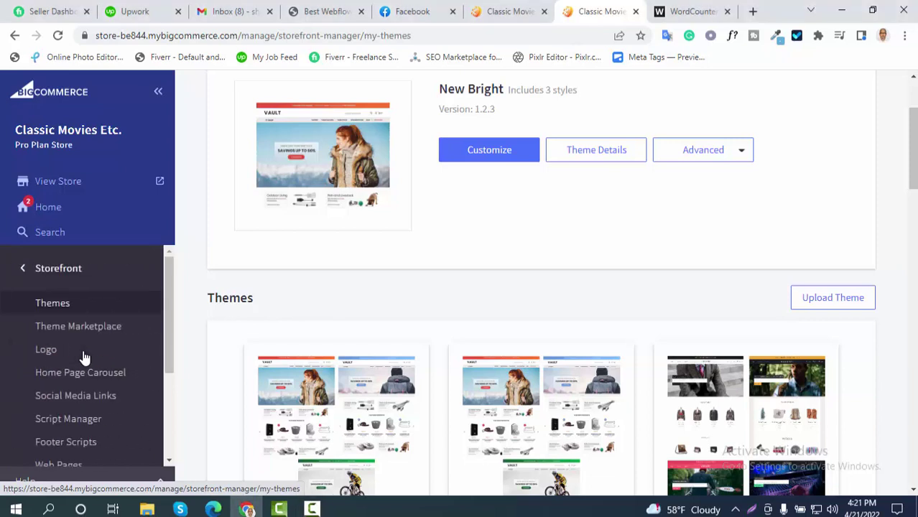
pyautogui.scroll(-3, 90, 343)
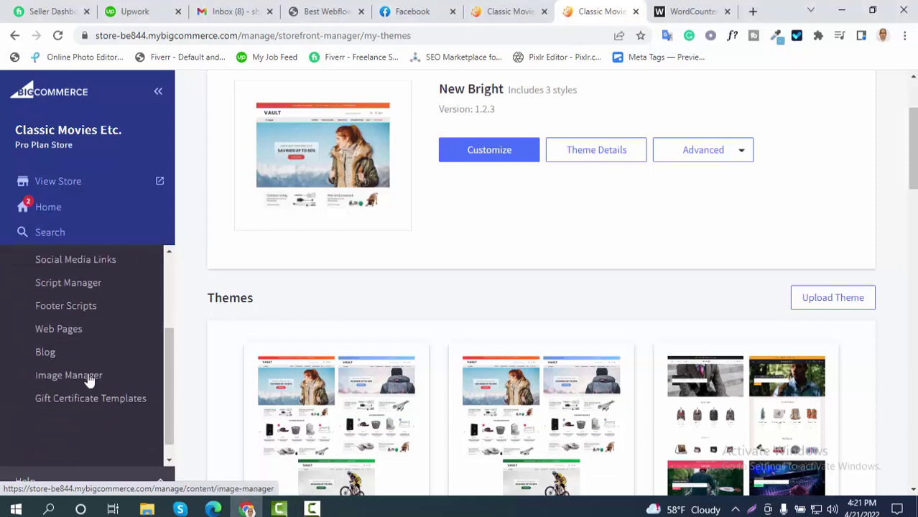
pyautogui.click(90, 330)
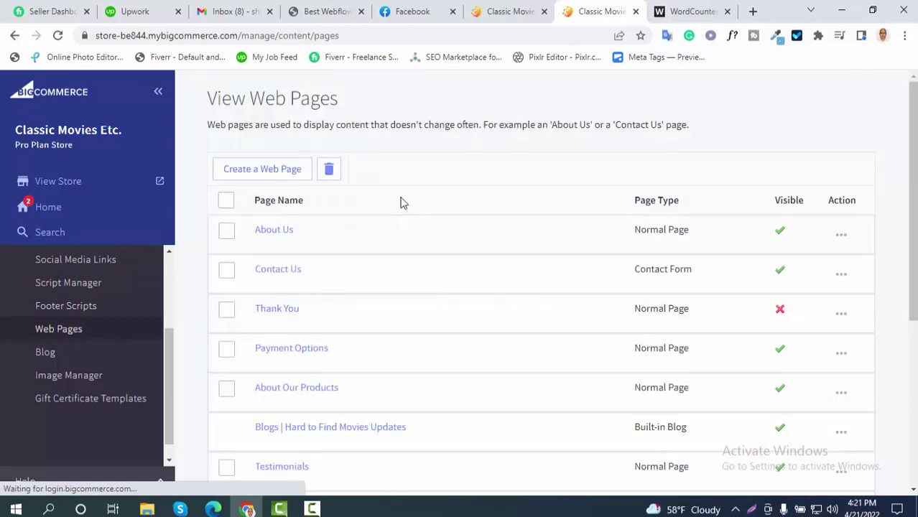
pyautogui.scroll(-1, 415, 346)
pyautogui.scroll(-2, 415, 346)
pyautogui.scroll(3, 413, 341)
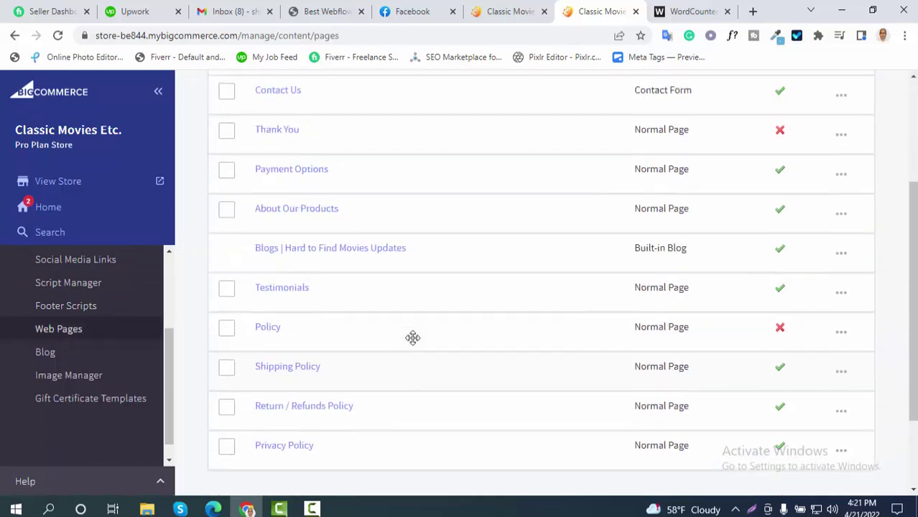
pyautogui.moveTo(170, 370); pyautogui.dragTo(164, 287)
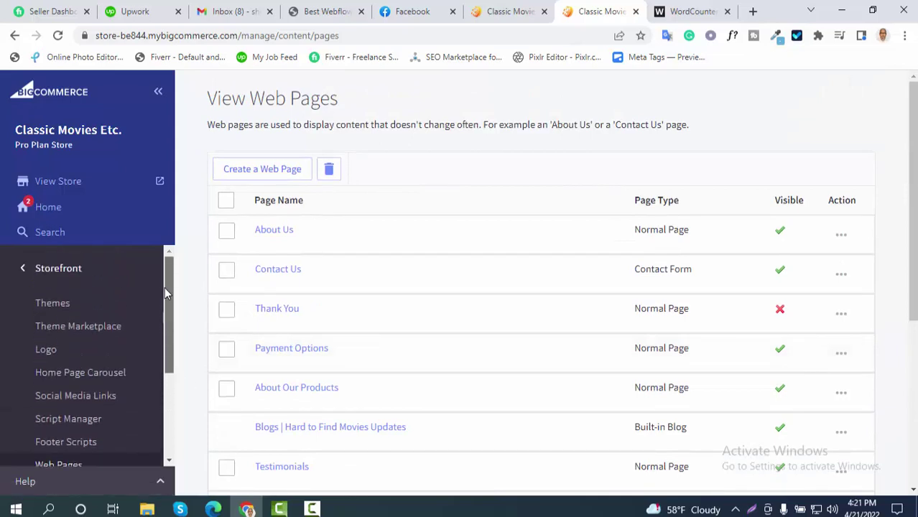
# Step: Go back to the main admin menu and expand the Store Setup section
pyautogui.click(21, 276)
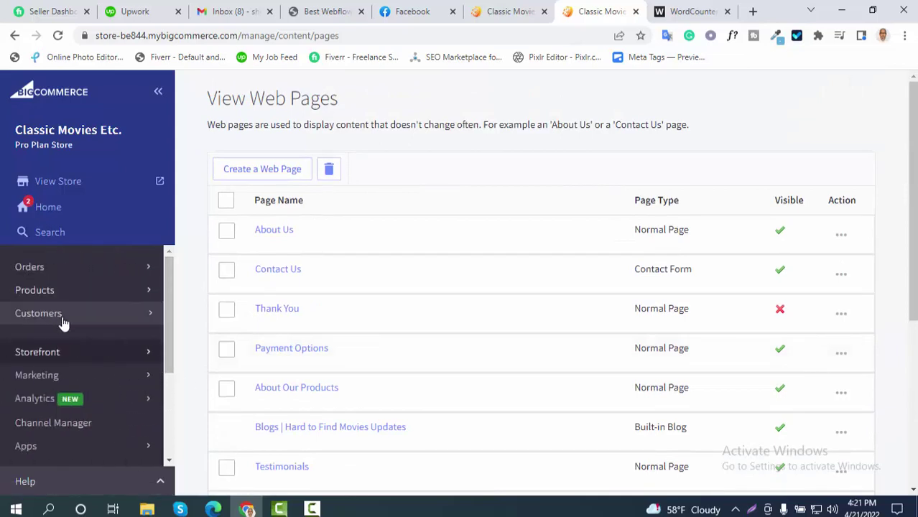
pyautogui.scroll(-3, 102, 371)
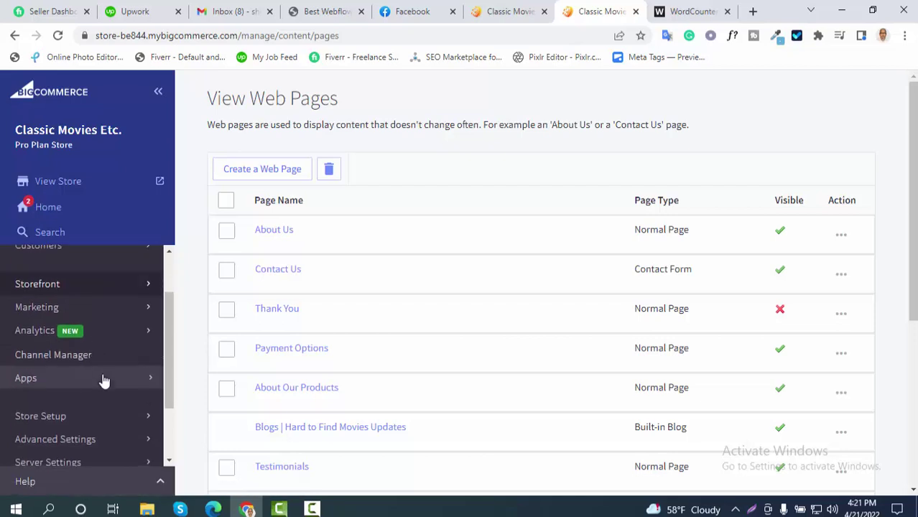
pyautogui.click(92, 420)
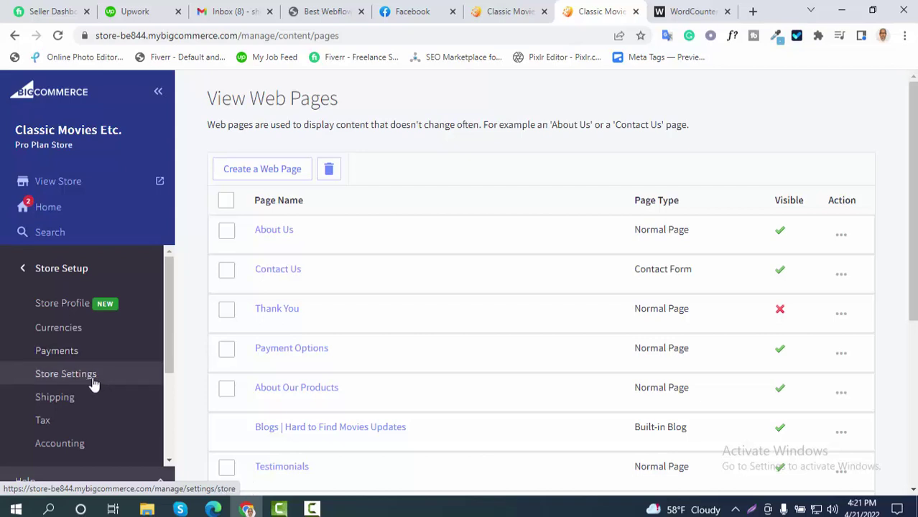
# Step: Open Store Settings and review the home page title, meta keywords and description under Search Engine Optimization
pyautogui.click(94, 384)
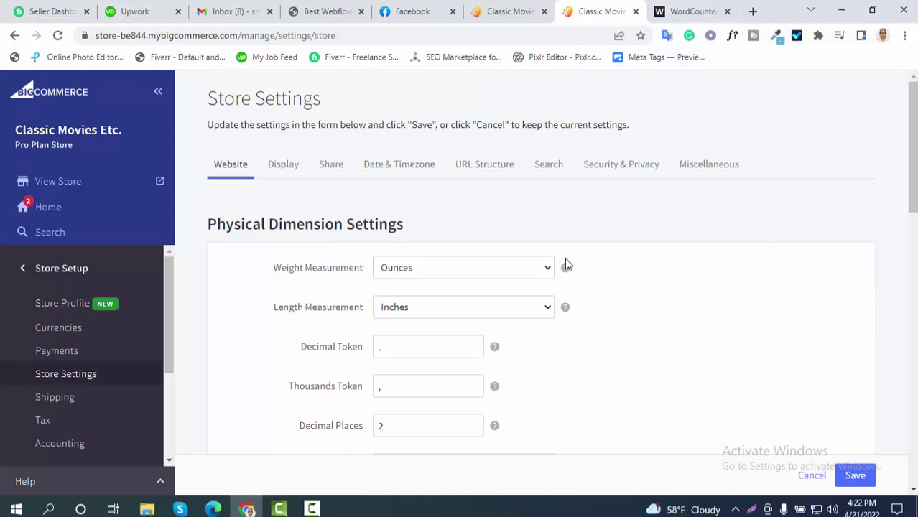
pyautogui.scroll(-5, 594, 261)
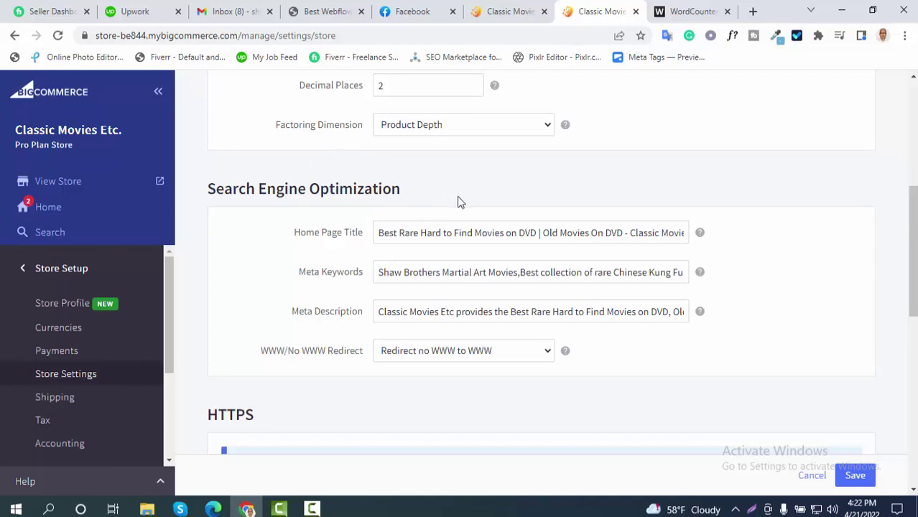
pyautogui.click(671, 236)
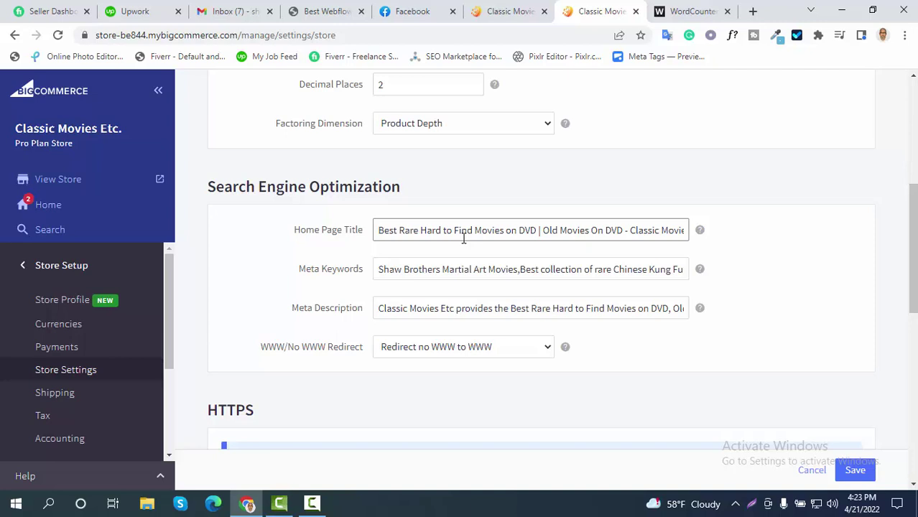
pyautogui.moveTo(379, 231); pyautogui.dragTo(685, 232)
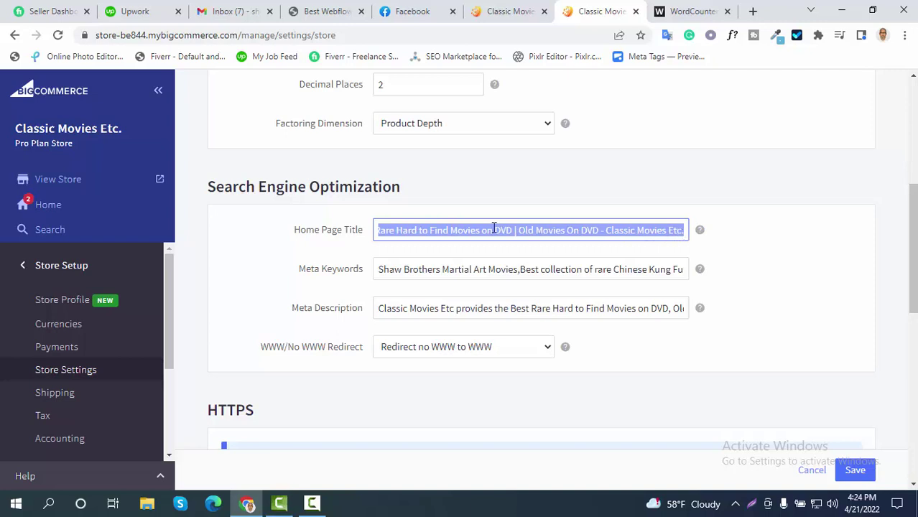
pyautogui.click(518, 231)
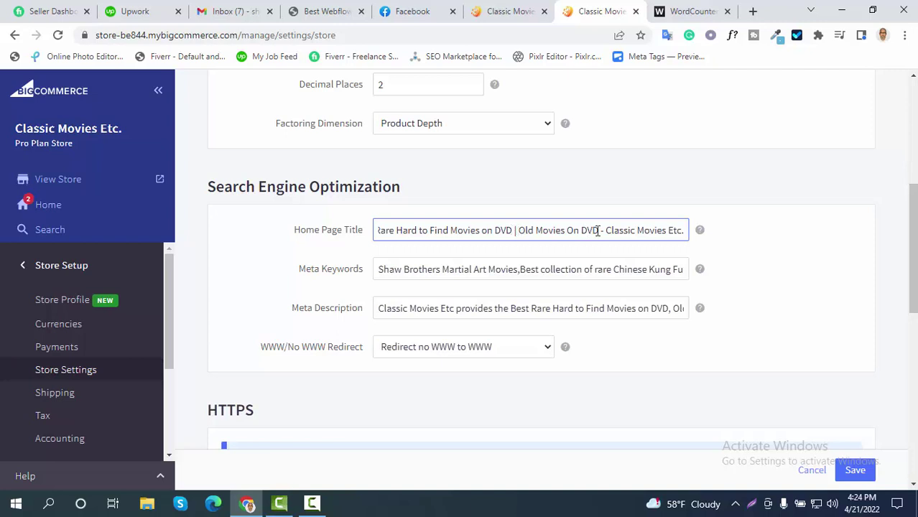
pyautogui.moveTo(606, 230); pyautogui.dragTo(682, 229)
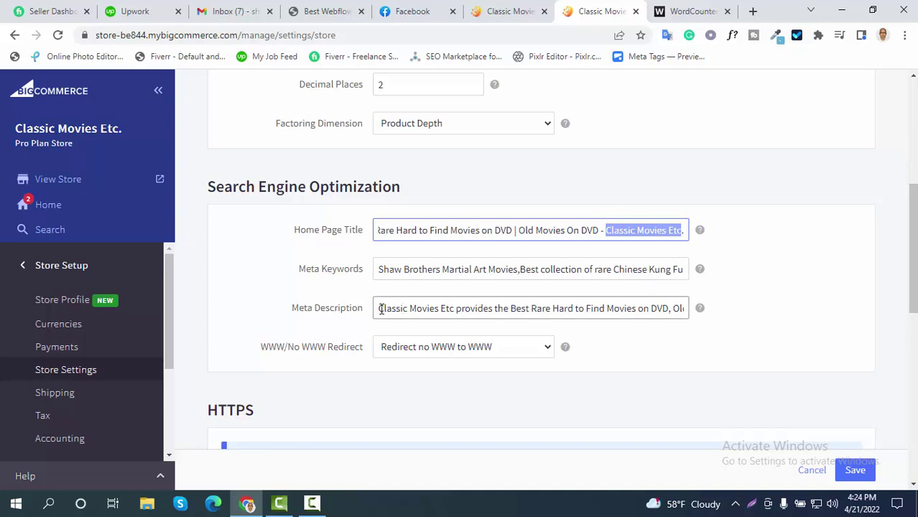
pyautogui.moveTo(375, 309); pyautogui.dragTo(656, 306)
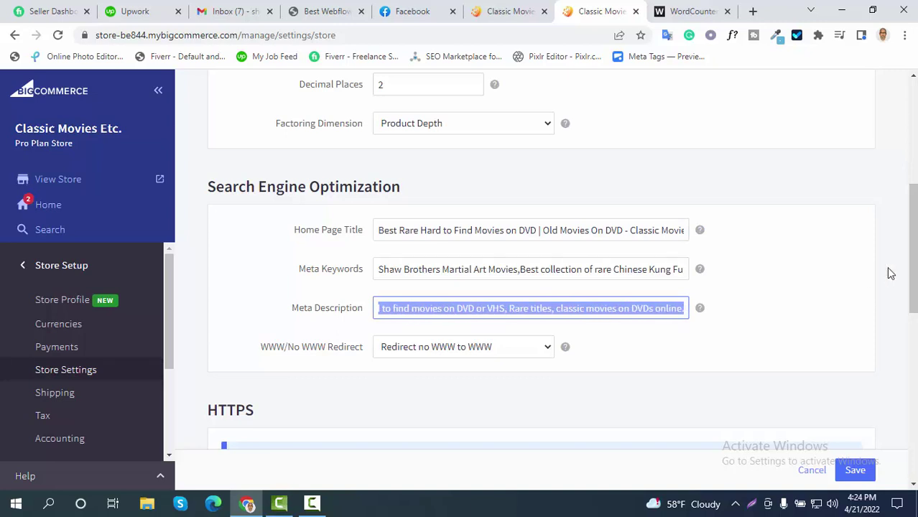
pyautogui.hotkey('ctrl', 'v')
pyautogui.click(407, 229)
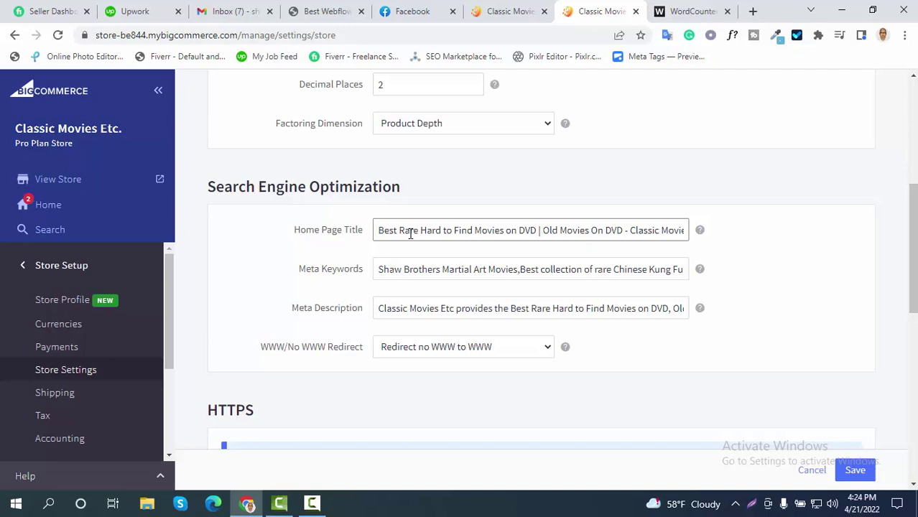
pyautogui.click(374, 308)
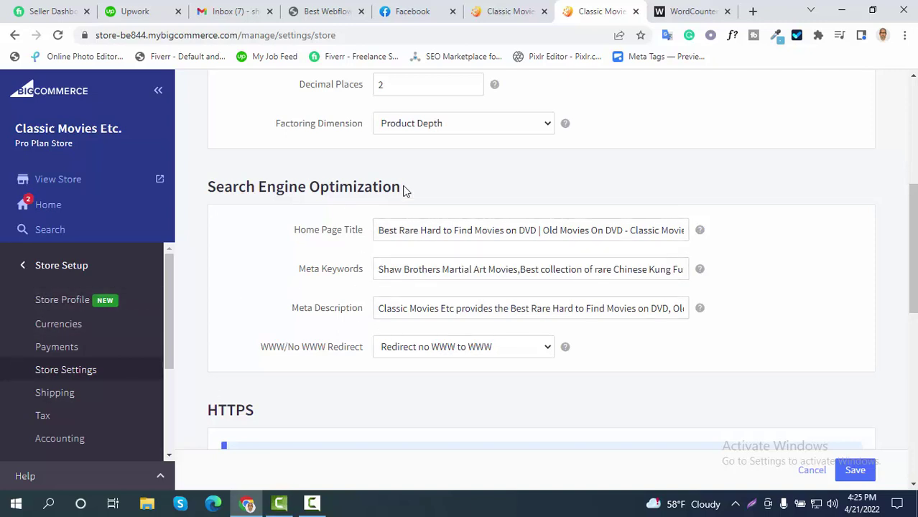
# Step: Navigate back to the Storefront > Web Pages list
pyautogui.click(23, 267)
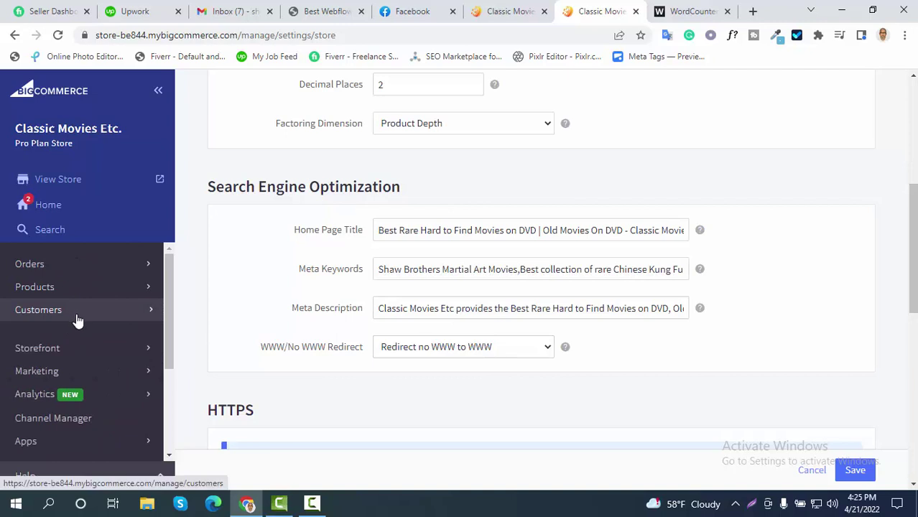
pyautogui.click(90, 353)
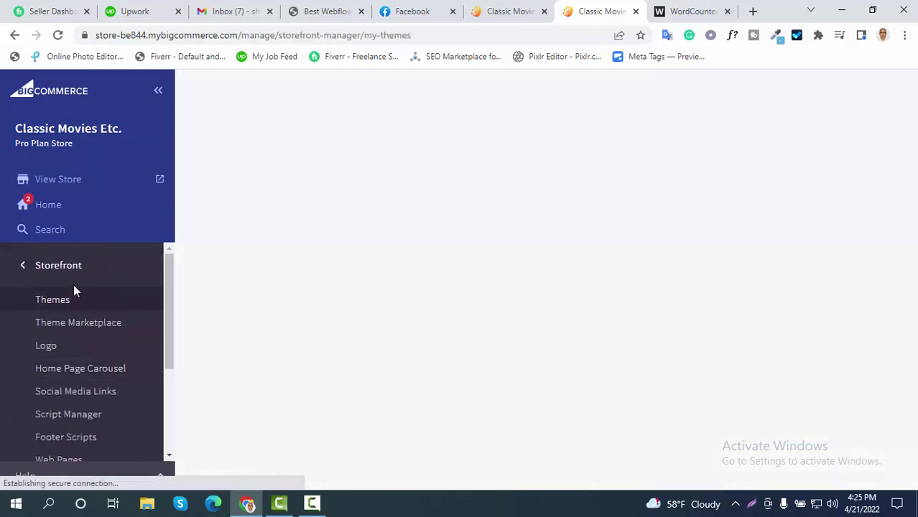
pyautogui.scroll(-1, 74, 291)
pyautogui.click(89, 400)
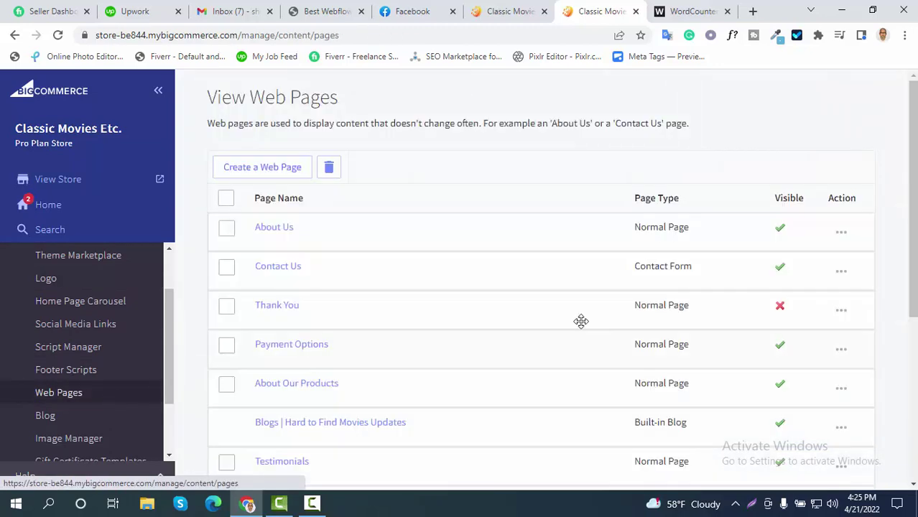
pyautogui.middleClick(436, 173)
pyautogui.middleClick(308, 231)
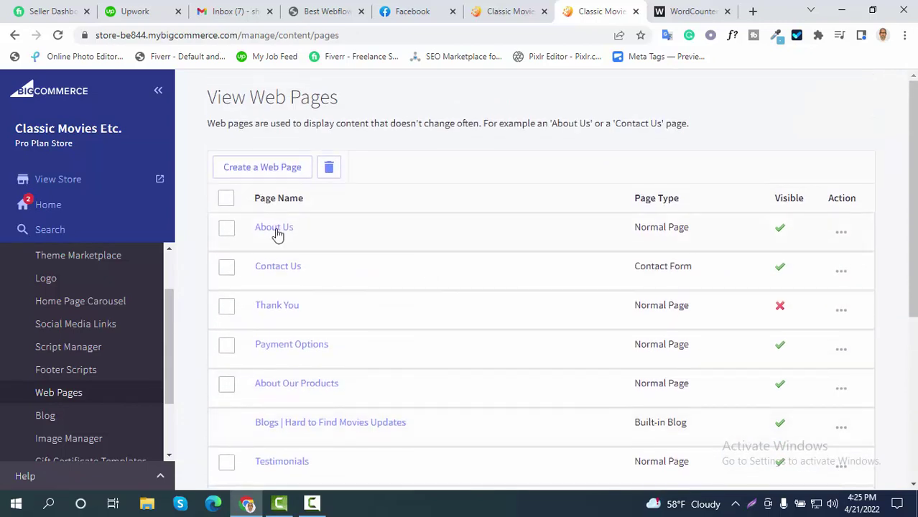
# Step: Open the About Us page's editor in a new tab and switch to it
pyautogui.click(841, 237)
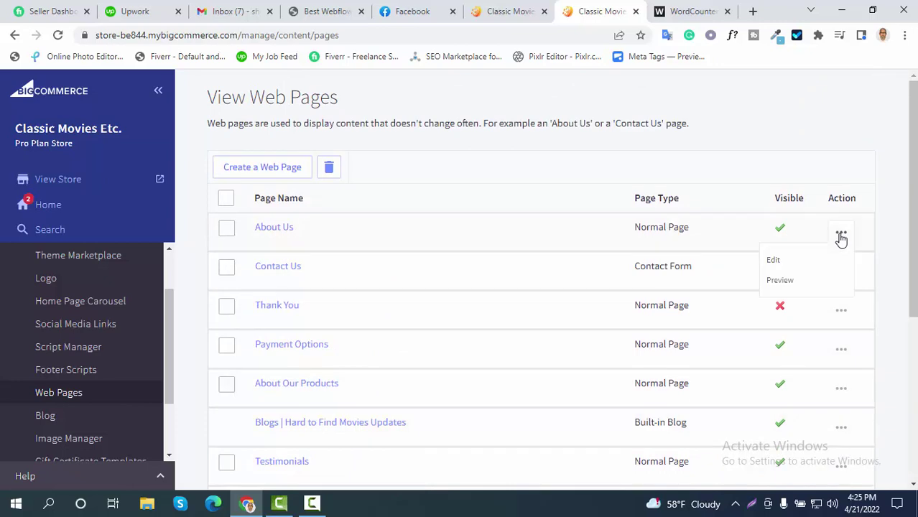
pyautogui.rightClick(780, 260)
pyautogui.click(796, 272)
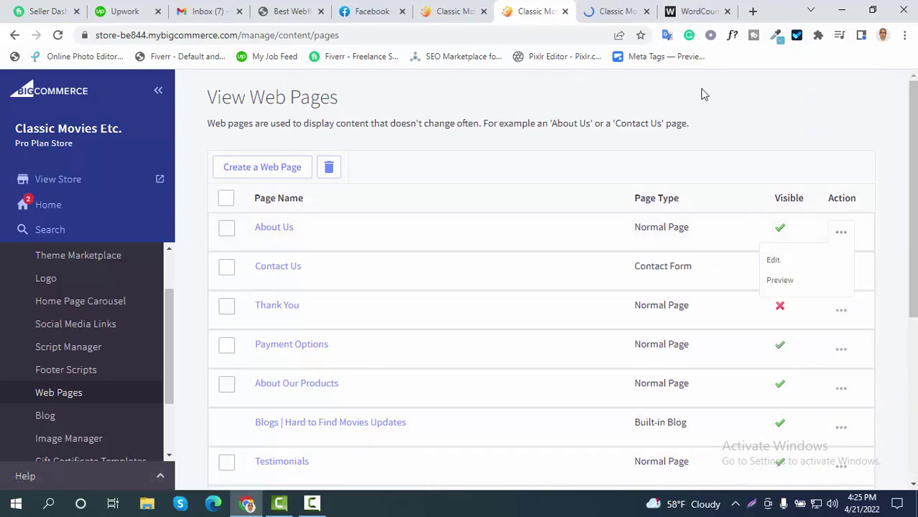
pyautogui.click(615, 10)
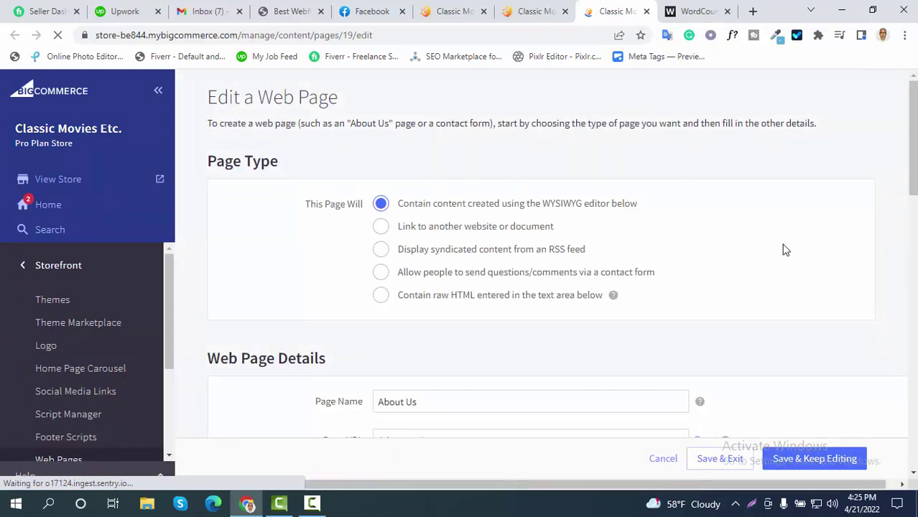
# Step: Scroll to Advanced Options and read the About Us page title, meta keywords and description
pyautogui.scroll(-3, 781, 230)
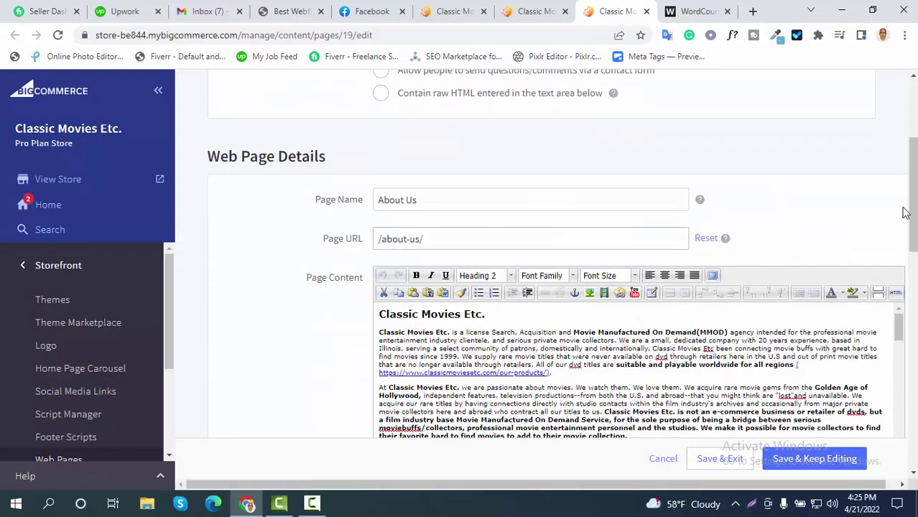
pyautogui.scroll(-3, 903, 209)
pyautogui.scroll(-6, 787, 205)
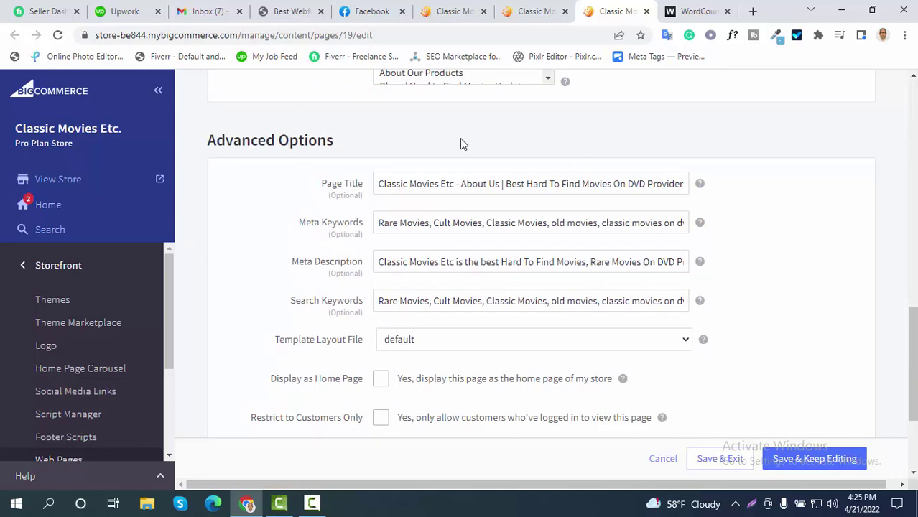
pyautogui.moveTo(377, 185); pyautogui.dragTo(638, 186)
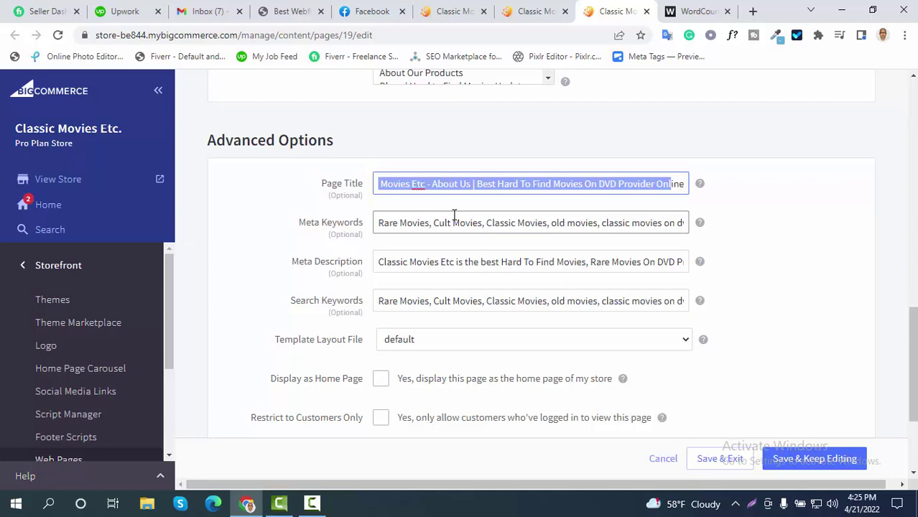
pyautogui.click(415, 226)
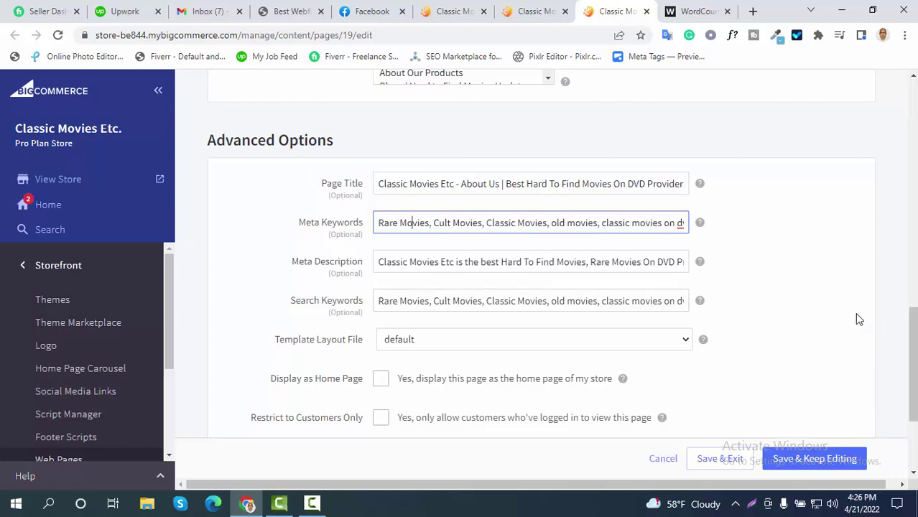
pyautogui.scroll(-2, 790, 295)
pyautogui.scroll(1, 747, 274)
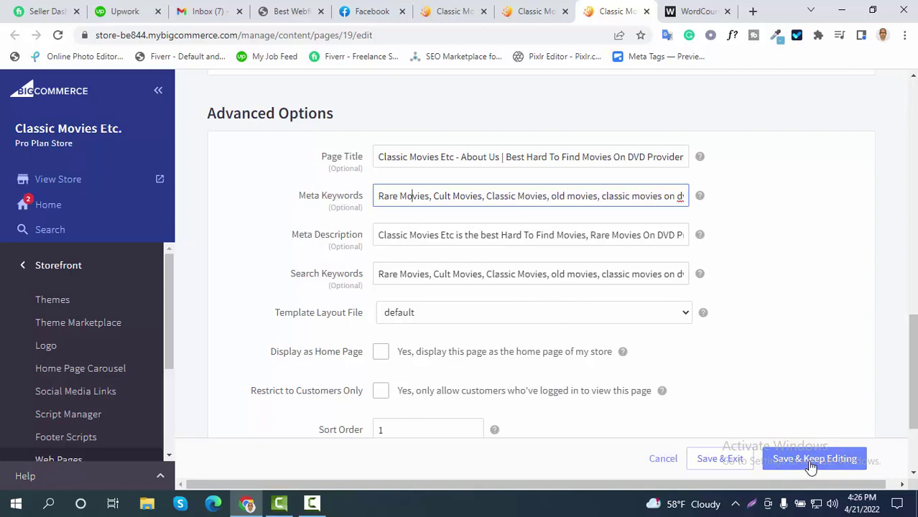
# Step: Save the About Us page with Save & Exit and return to the main admin menu
pyautogui.click(703, 468)
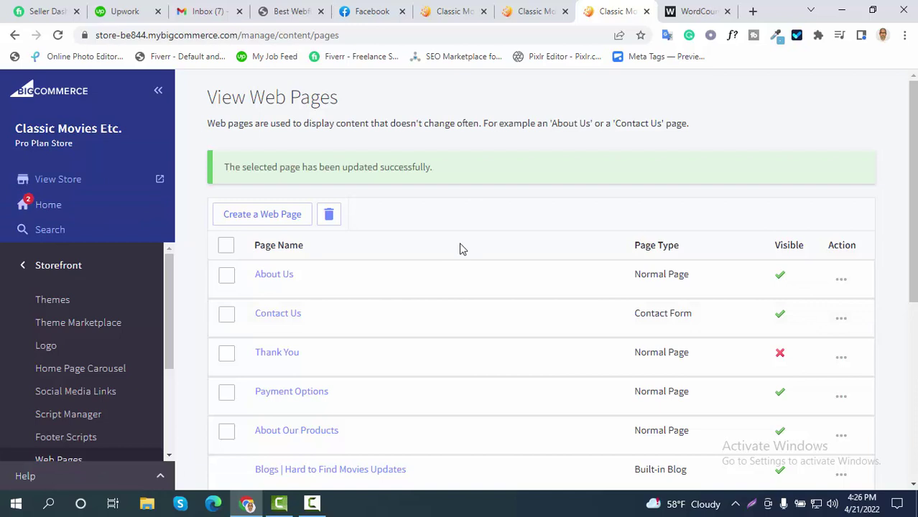
pyautogui.scroll(-5, 396, 216)
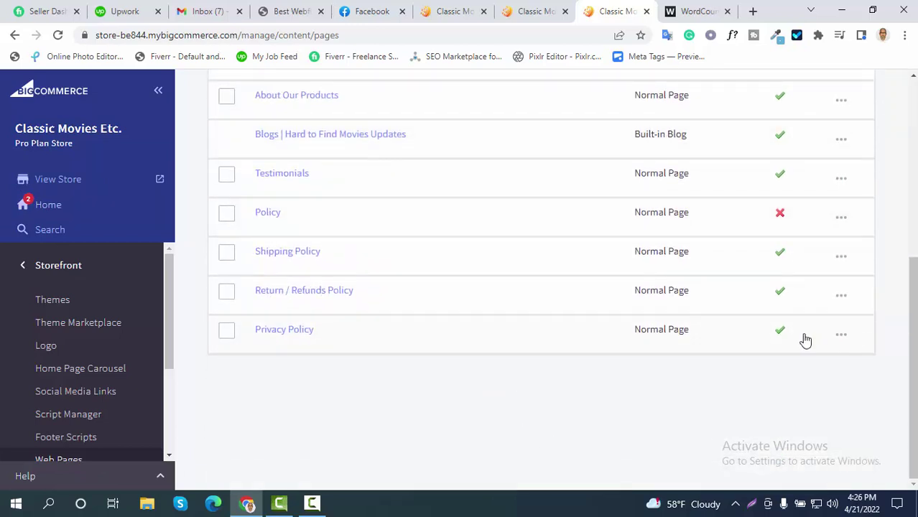
pyautogui.click(25, 268)
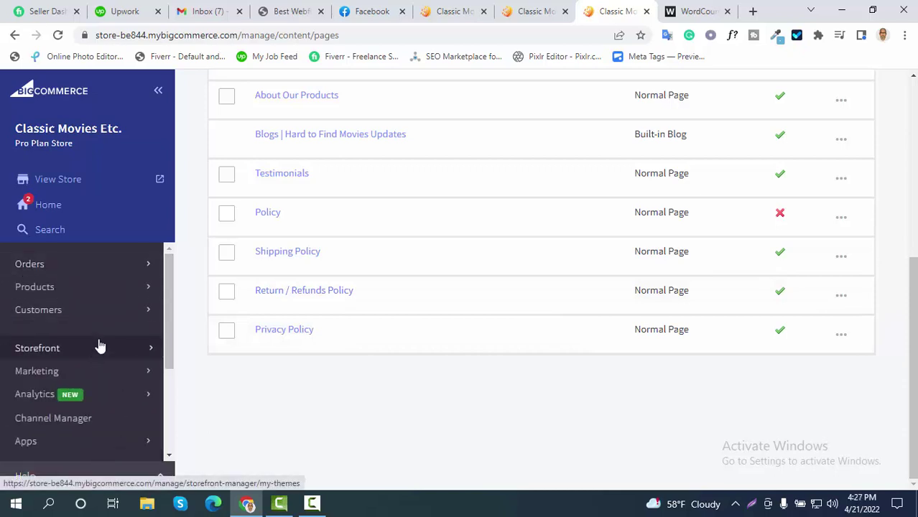
# Step: Open Products > Product Categories and scroll through the category list
pyautogui.click(72, 289)
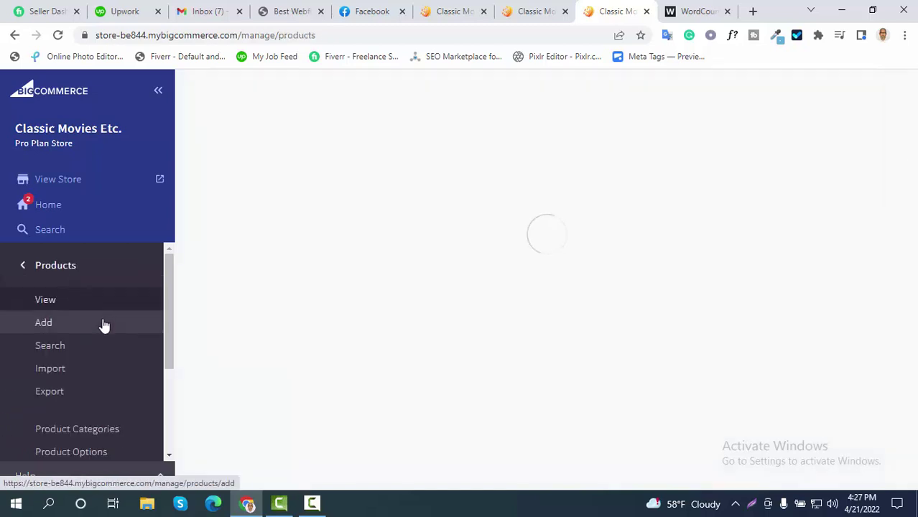
pyautogui.scroll(-3, 104, 327)
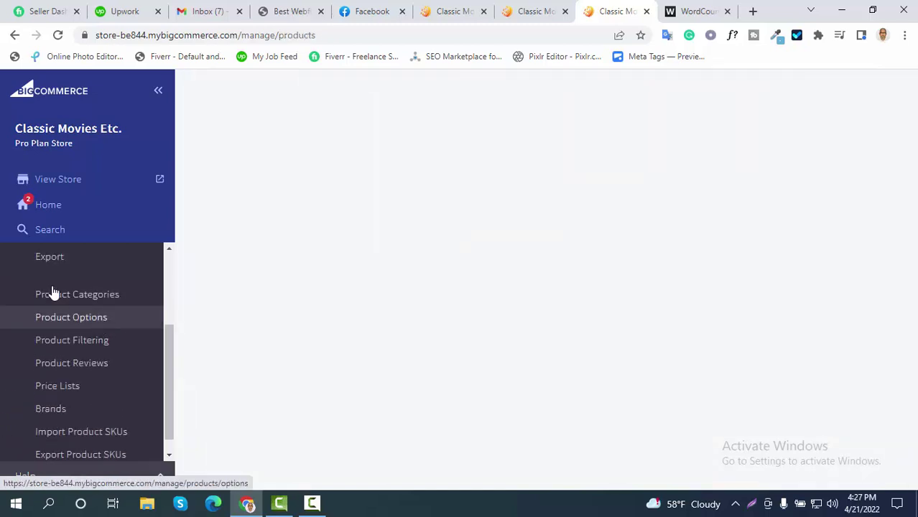
pyautogui.click(80, 301)
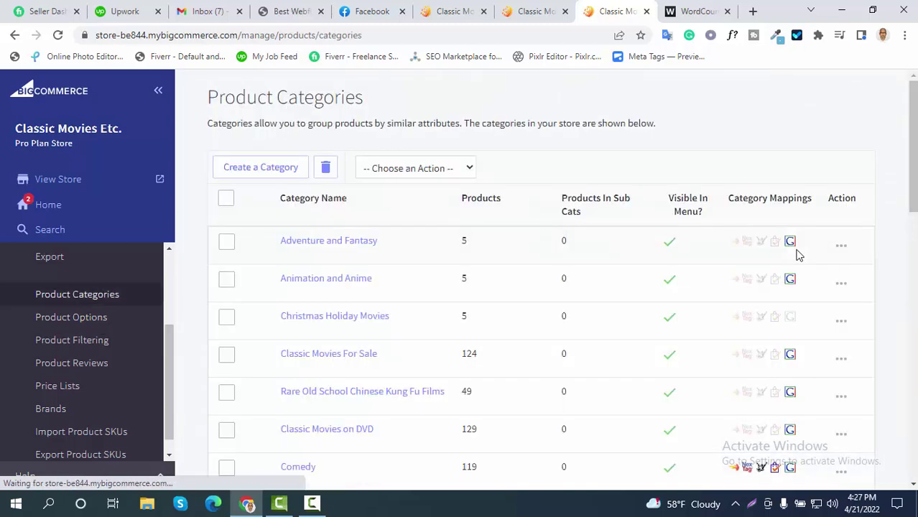
pyautogui.scroll(-11, 469, 243)
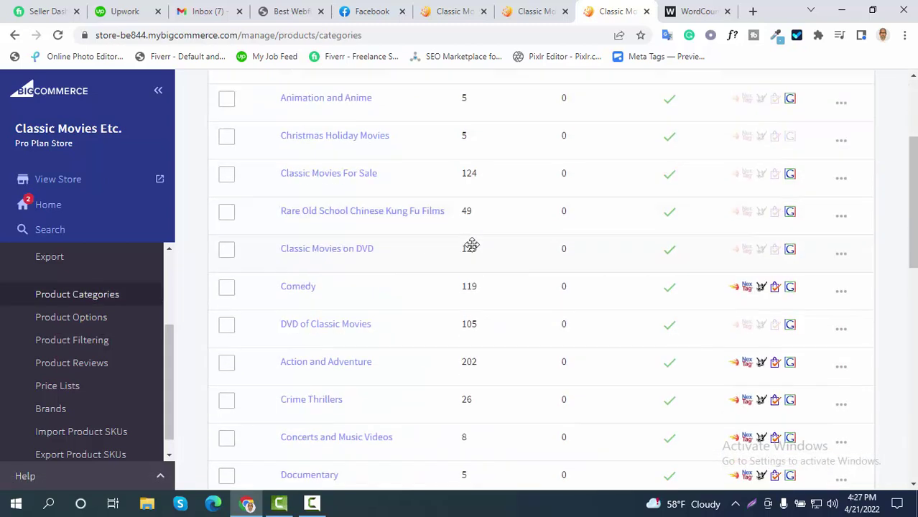
pyautogui.scroll(3, 470, 244)
pyautogui.scroll(-3, 474, 247)
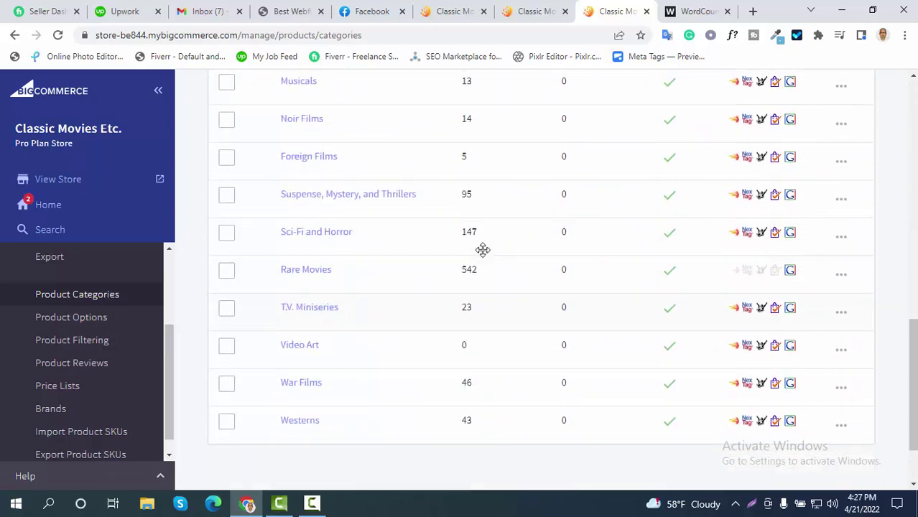
pyautogui.scroll(10, 485, 248)
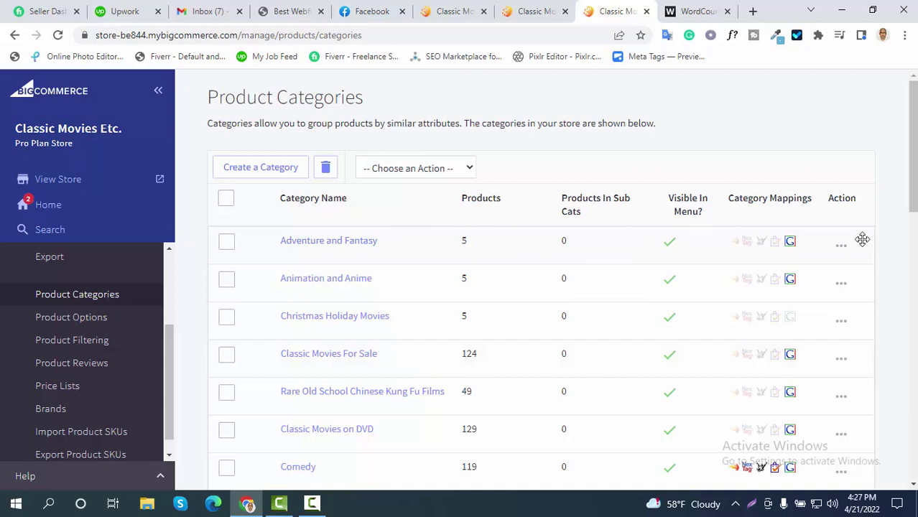
# Step: Open the Adventure and Fantasy category's editor in a new tab and switch to it
pyautogui.click(841, 246)
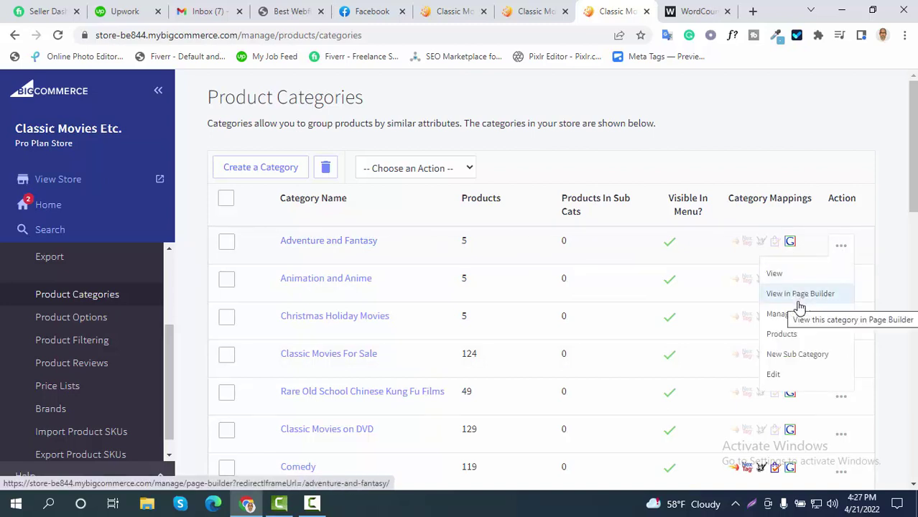
pyautogui.rightClick(781, 377)
pyautogui.click(797, 245)
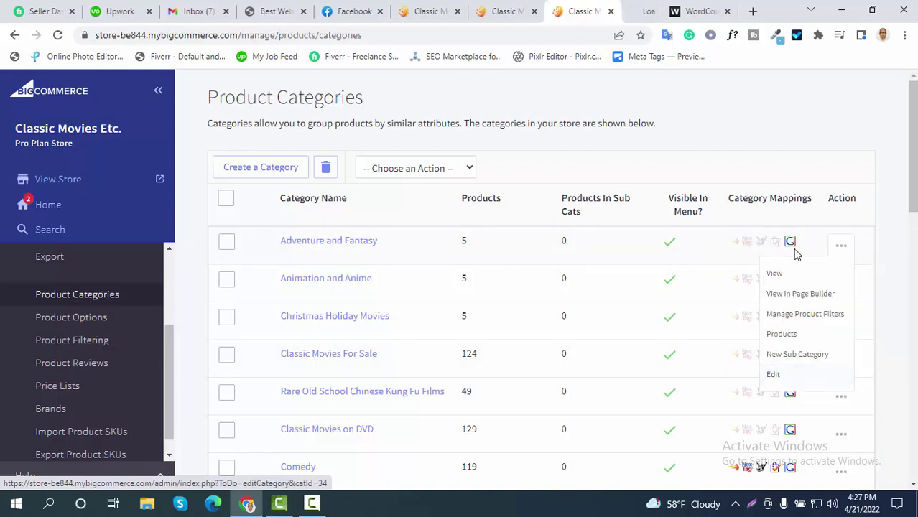
pyautogui.click(626, 9)
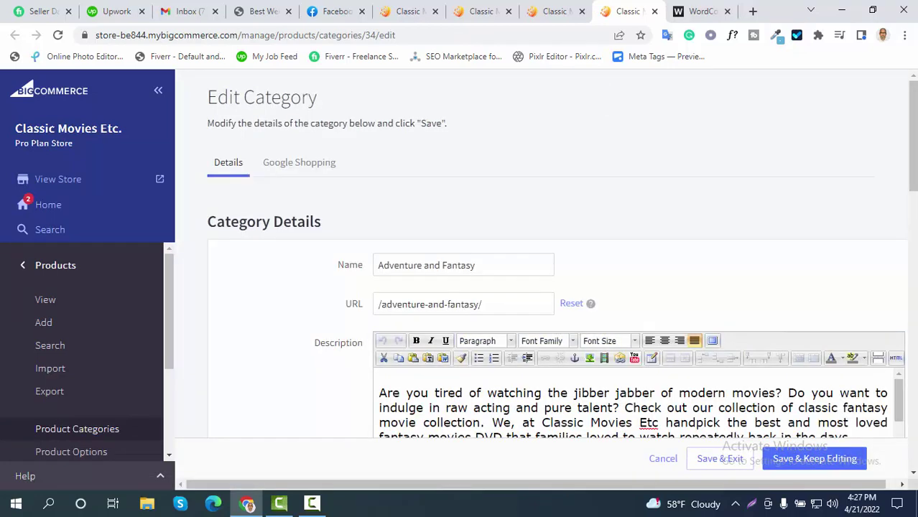
# Step: Read the category's SEO page title 'Best Adventure & Fantasy Movies DVD - Classic Movies Etc'
pyautogui.scroll(-15, 546, 251)
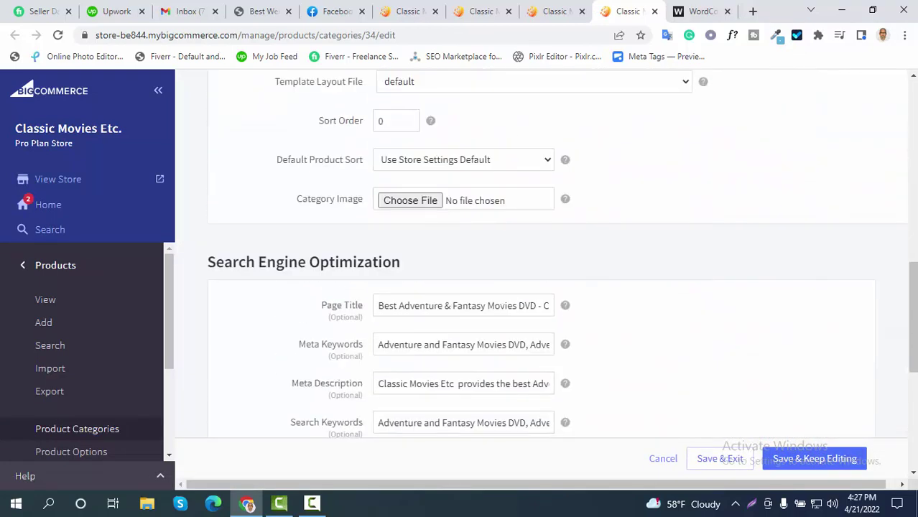
pyautogui.scroll(-2, 337, 113)
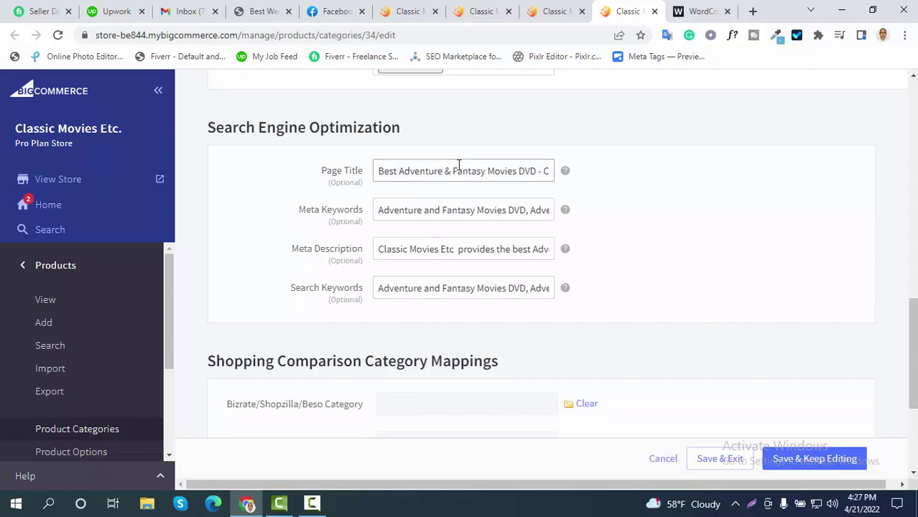
pyautogui.click(397, 175)
pyautogui.moveTo(543, 171); pyautogui.dragTo(550, 171)
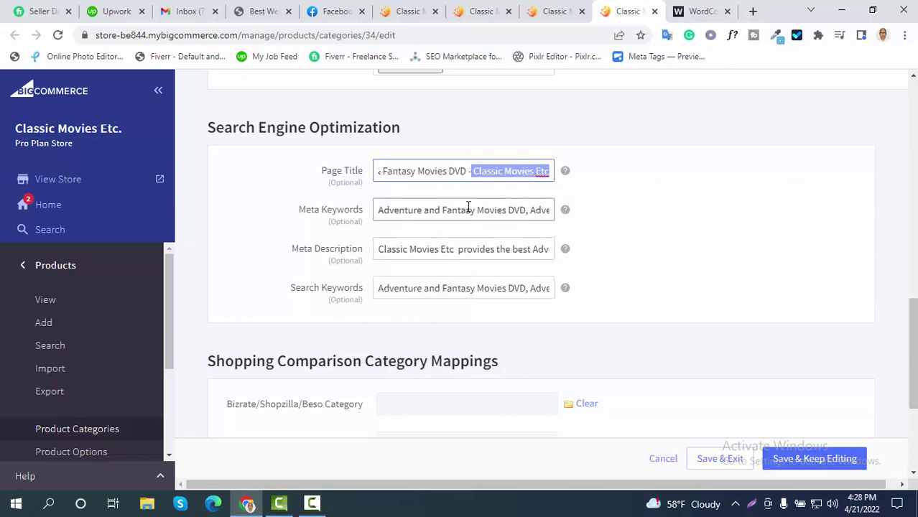
# Step: Close the Adventure and Fantasy category editing tab
pyautogui.scroll(6, 690, 275)
pyautogui.scroll(1, 691, 271)
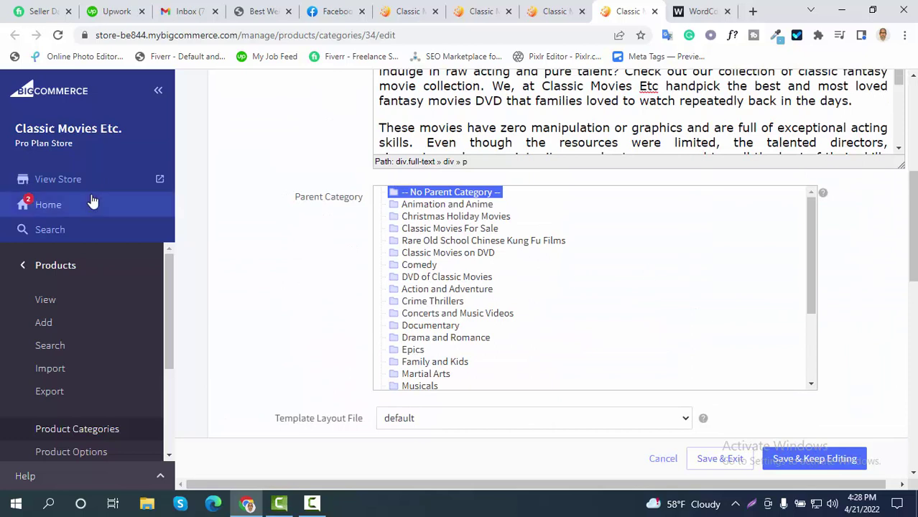
pyautogui.click(23, 270)
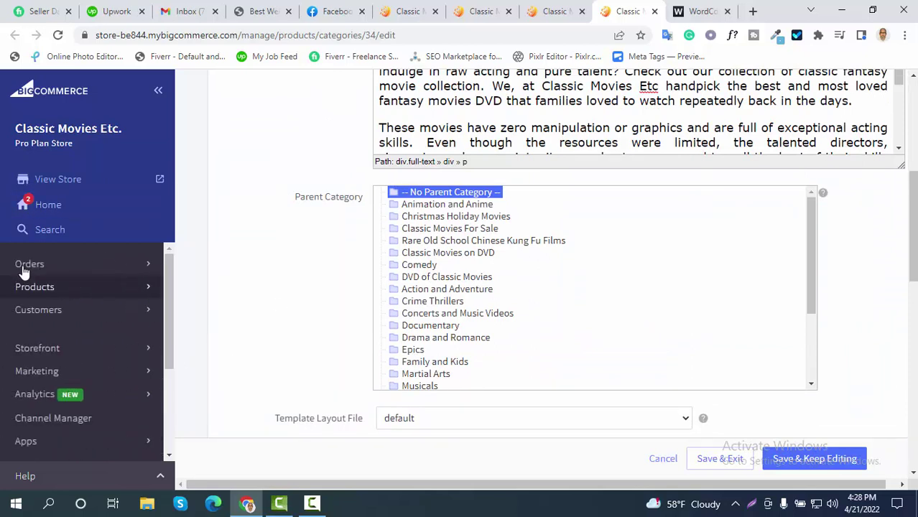
pyautogui.click(72, 287)
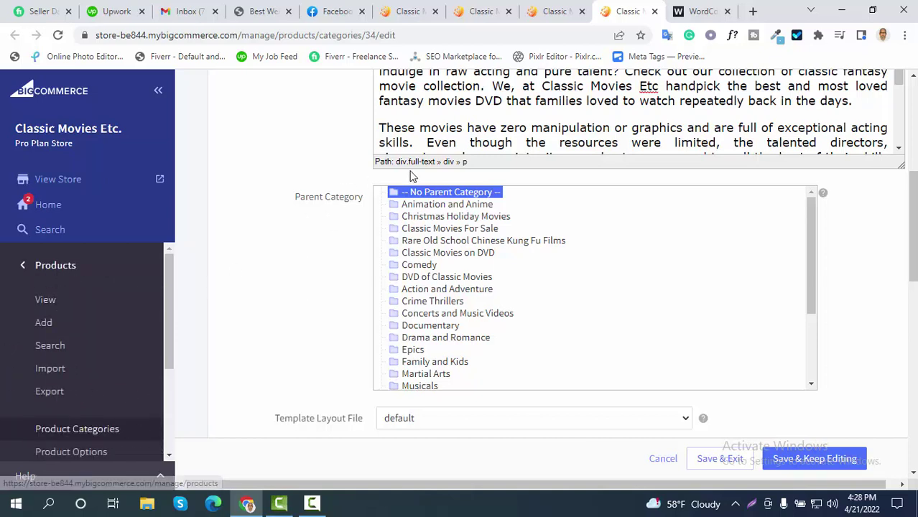
pyautogui.click(653, 11)
pyautogui.click(563, 12)
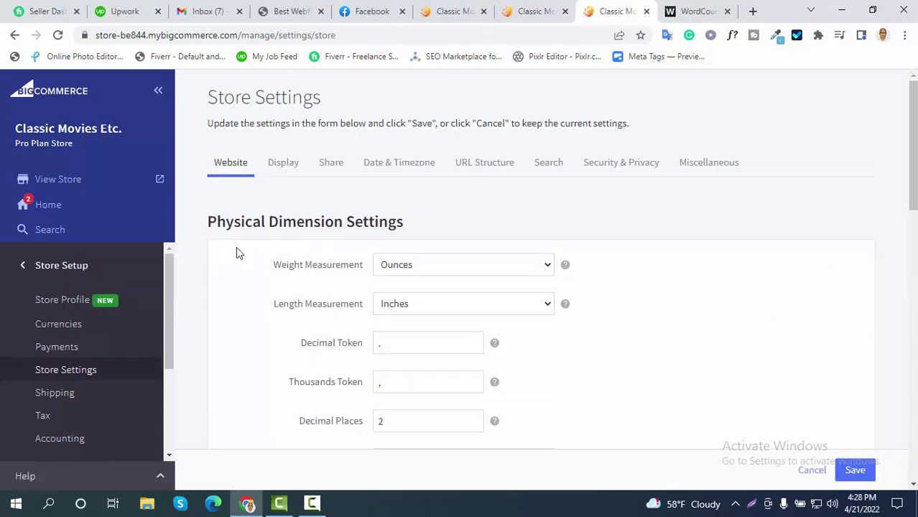
# Step: Open the full Products list of 820 products from the main admin menu
pyautogui.click(22, 265)
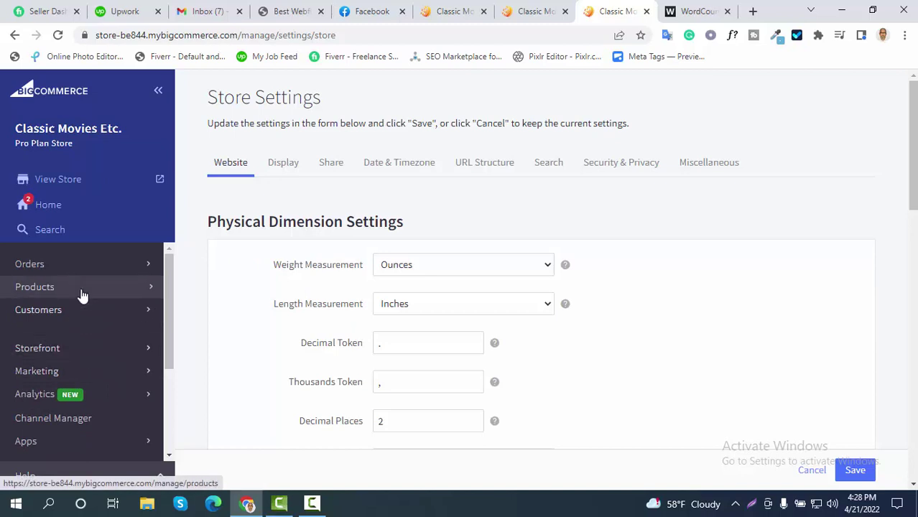
pyautogui.scroll(-2, 166, 397)
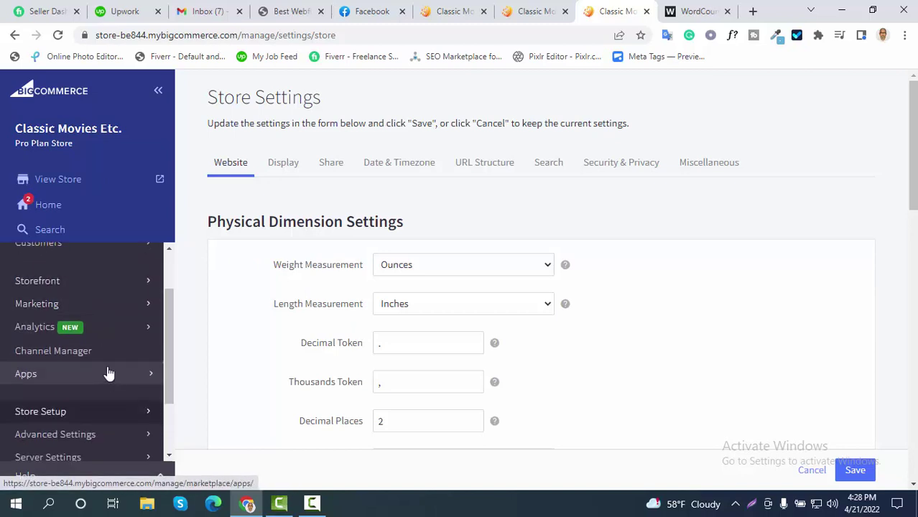
pyautogui.scroll(2, 78, 291)
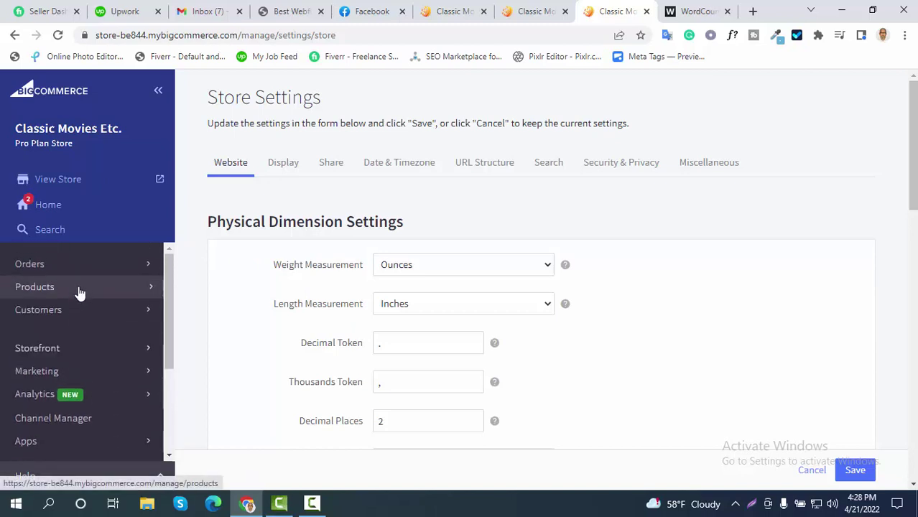
pyautogui.click(68, 292)
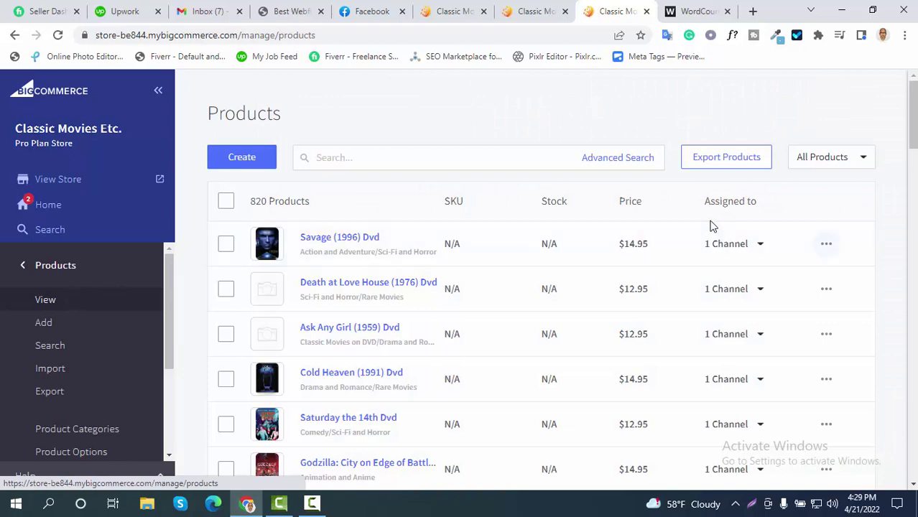
# Step: Select Saturday the 14th Dvd and open its Edit Product form in a new tab
pyautogui.scroll(-3, 509, 271)
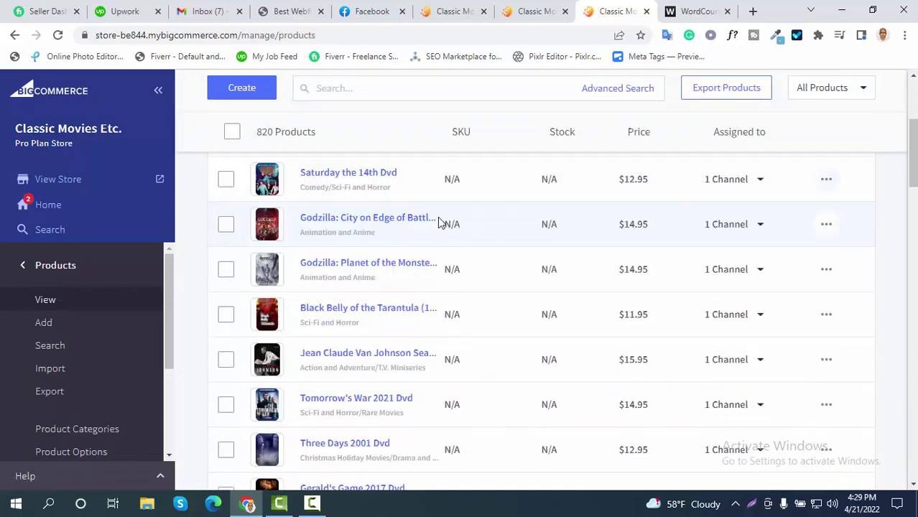
pyautogui.scroll(3, 467, 229)
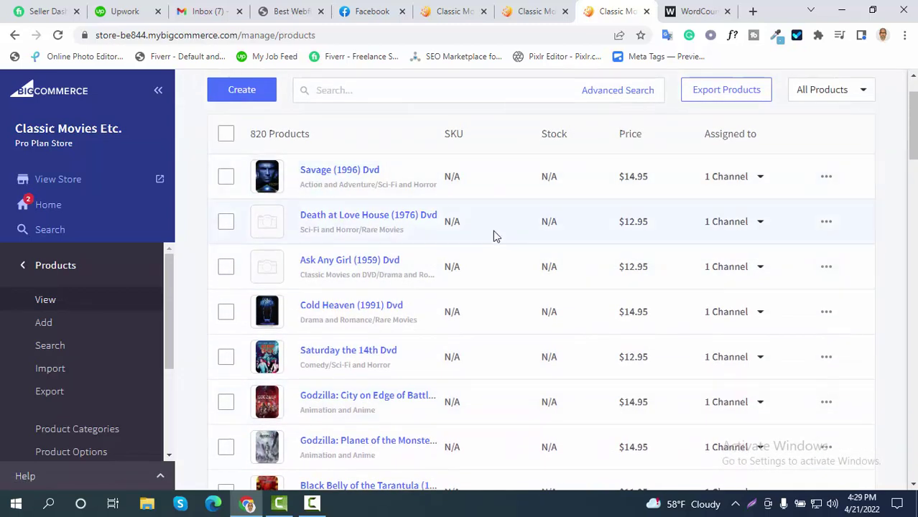
pyautogui.scroll(-3, 467, 259)
pyautogui.scroll(4, 415, 248)
pyautogui.scroll(-4, 414, 248)
pyautogui.scroll(3, 483, 251)
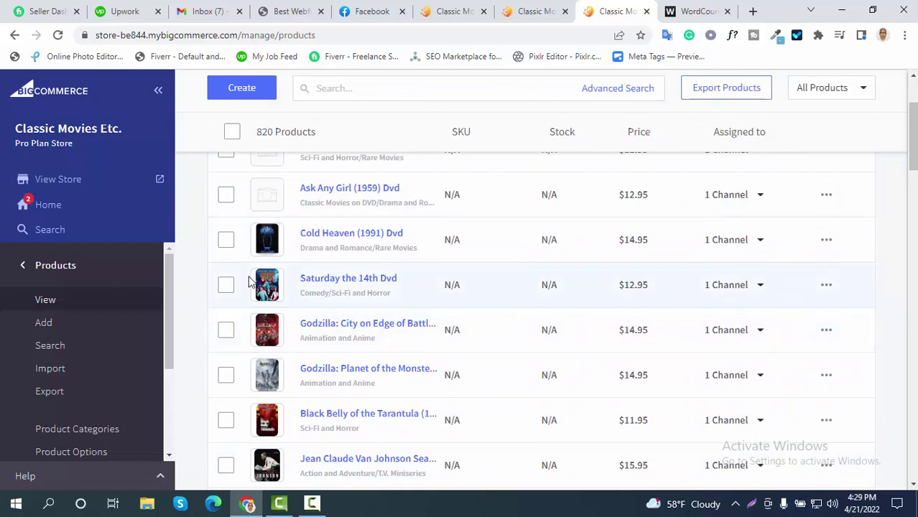
pyautogui.click(226, 285)
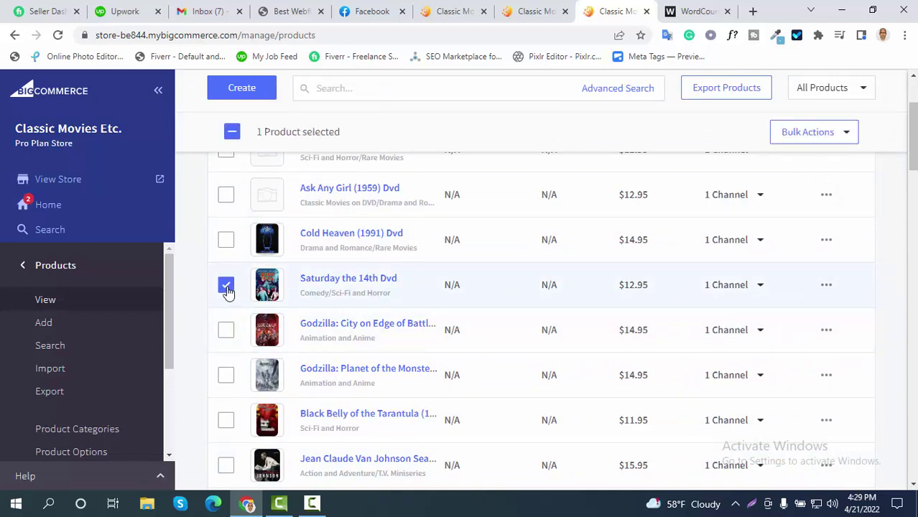
pyautogui.click(824, 286)
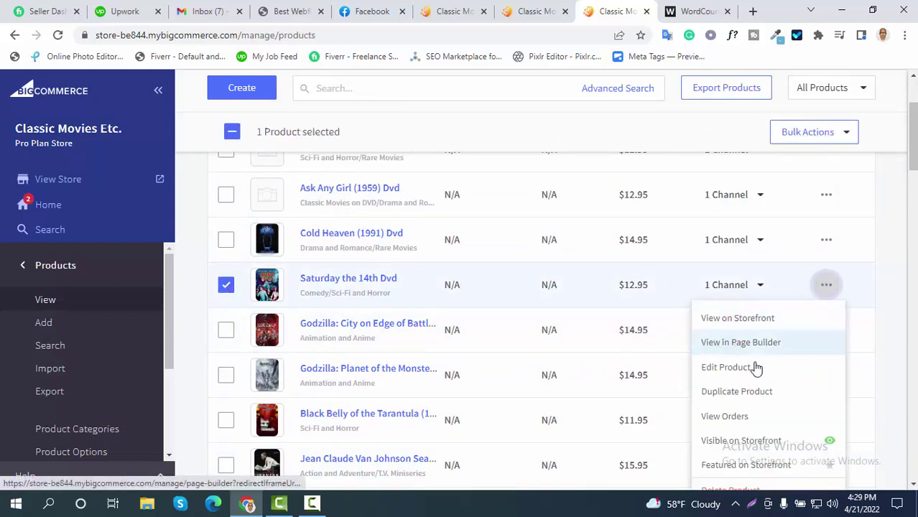
pyautogui.rightClick(728, 371)
pyautogui.click(762, 240)
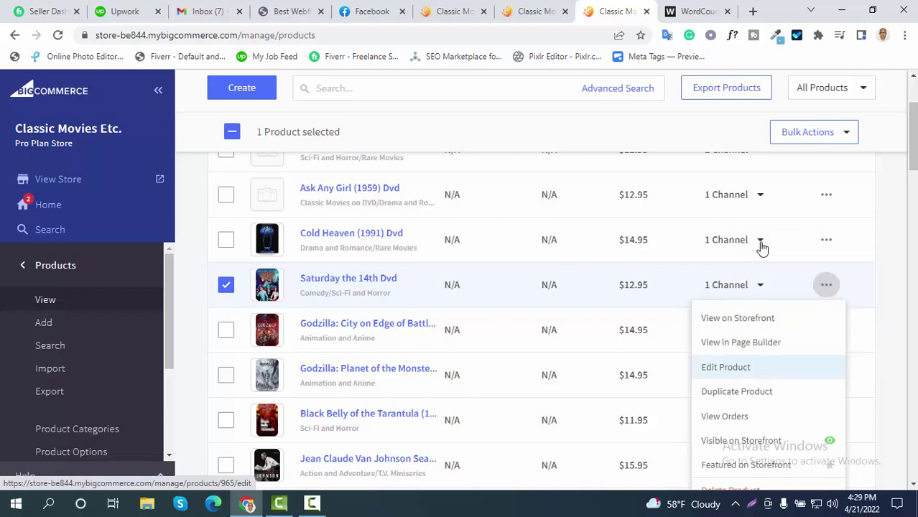
pyautogui.click(629, 10)
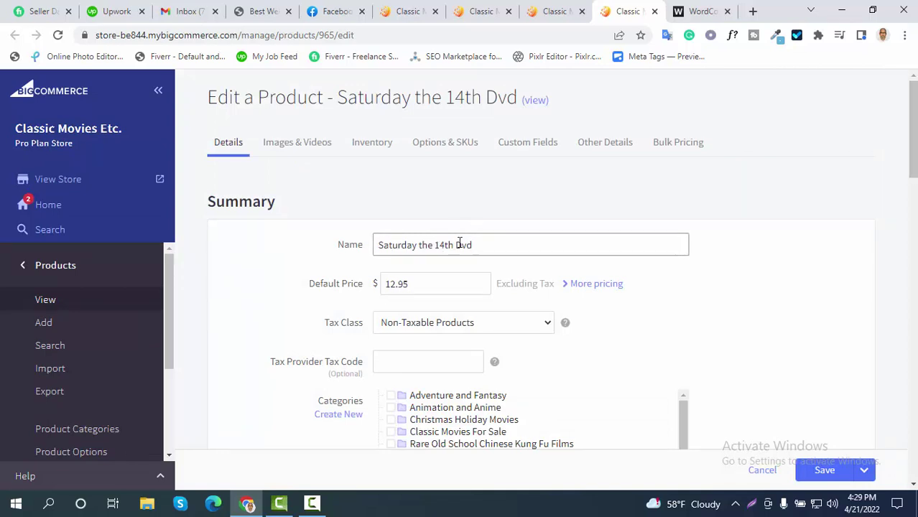
# Step: Show Saturday the 14th Dvd's Other Details and its SEO fields, including the /saturday-the-14th-dvd/ URL
pyautogui.scroll(-9, 321, 184)
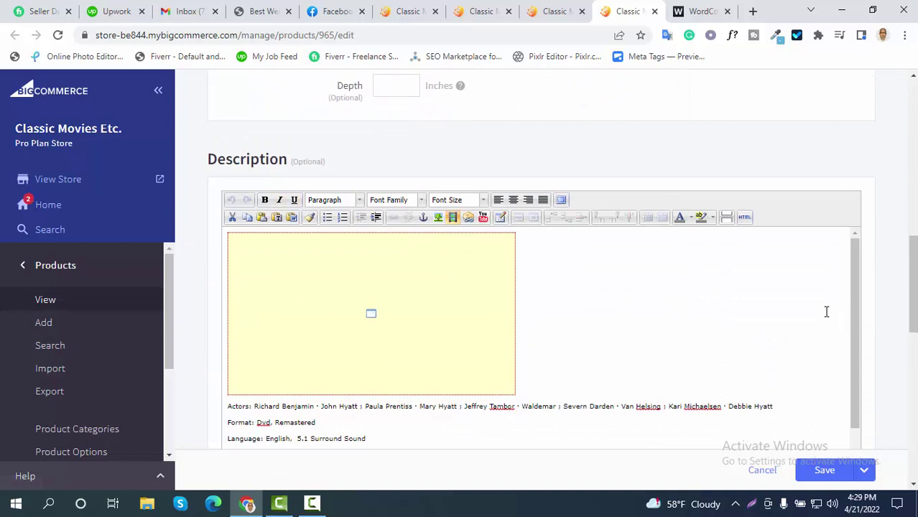
pyautogui.scroll(4, 868, 313)
pyautogui.scroll(5, 635, 300)
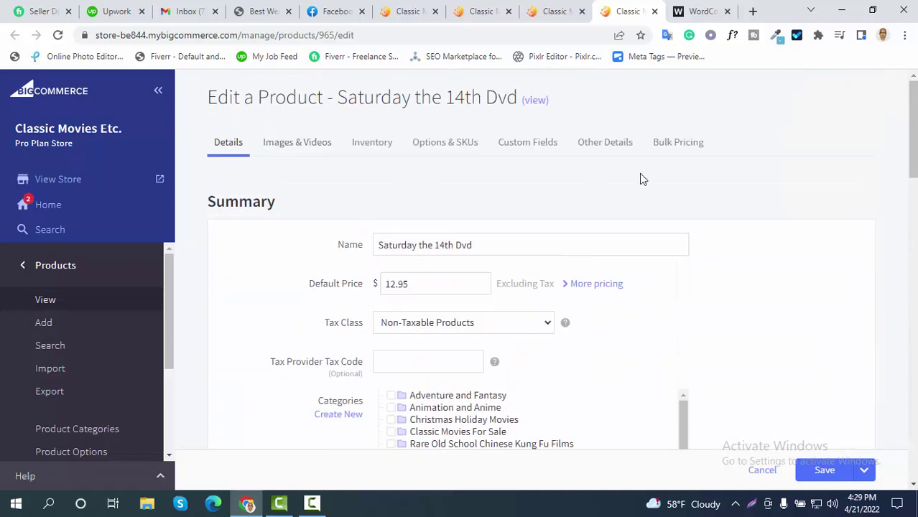
pyautogui.click(607, 143)
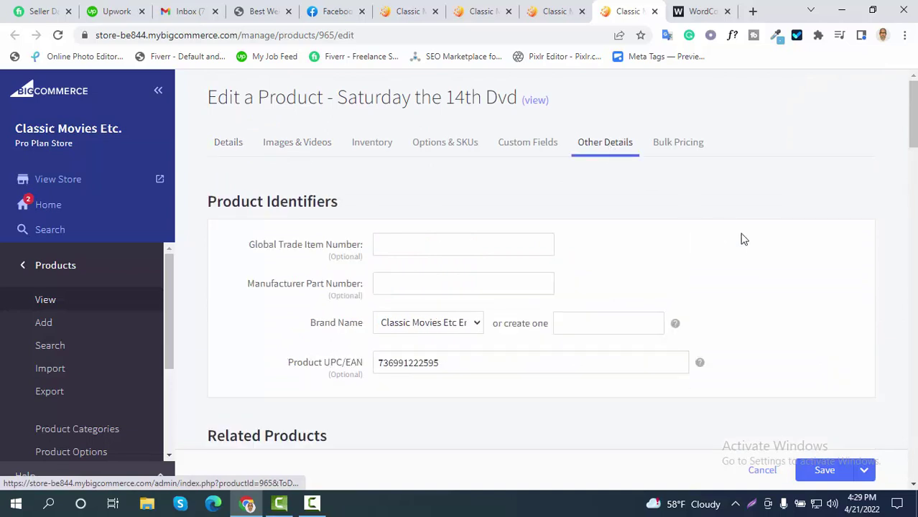
pyautogui.scroll(-5, 809, 314)
pyautogui.scroll(-9, 754, 268)
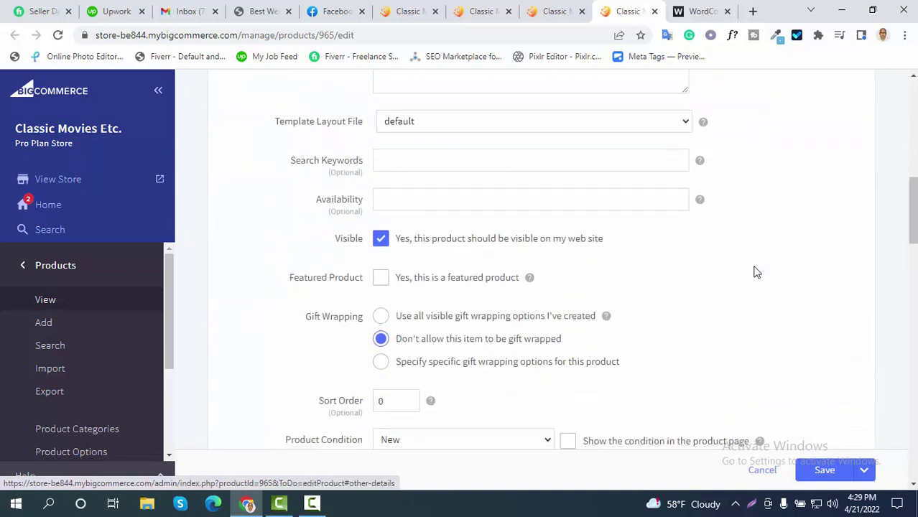
pyautogui.scroll(10, 778, 221)
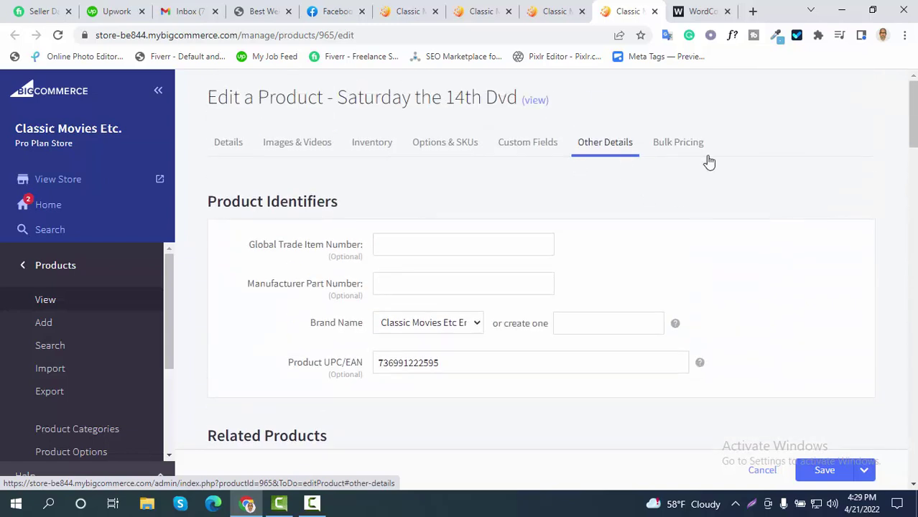
pyautogui.scroll(-10, 704, 222)
pyautogui.scroll(-4, 263, 243)
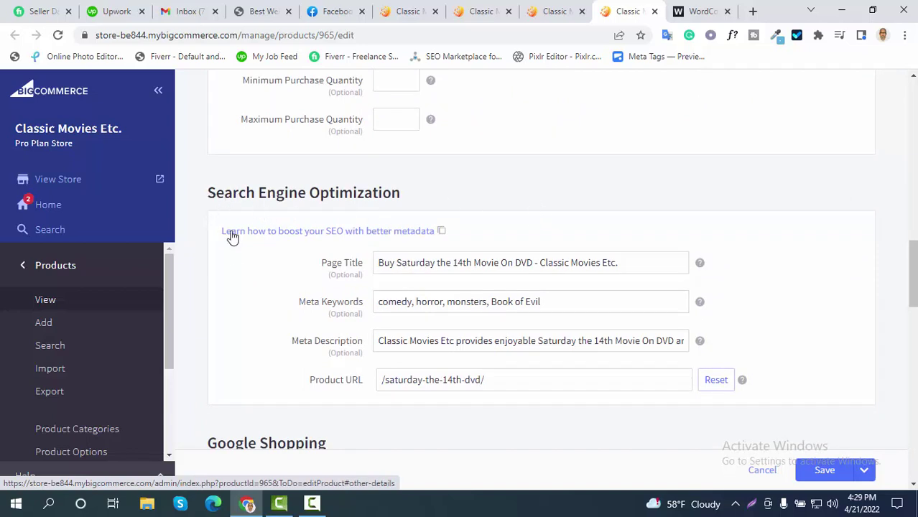
pyautogui.click(410, 267)
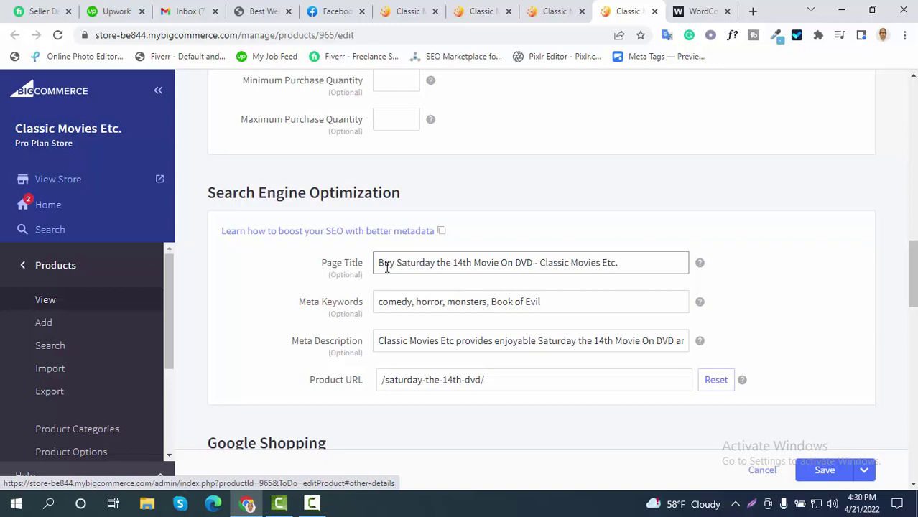
pyautogui.moveTo(397, 264); pyautogui.dragTo(534, 267)
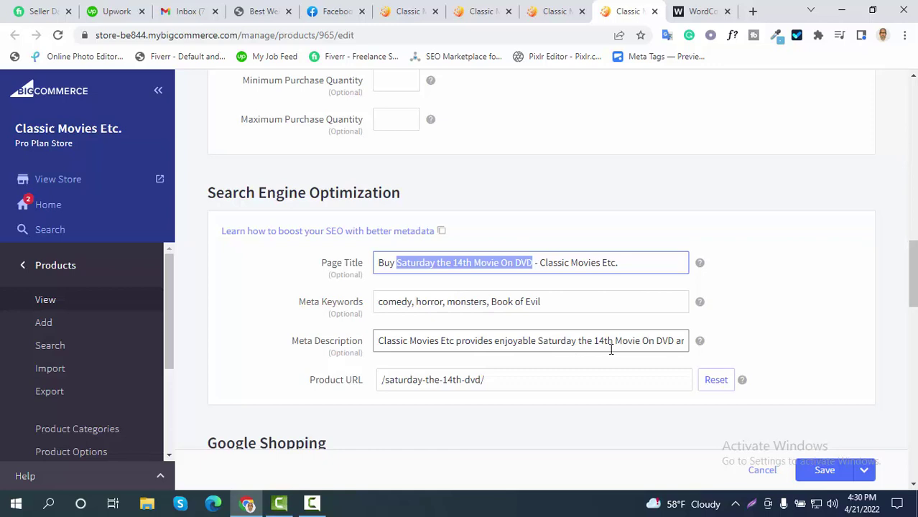
pyautogui.click(675, 341)
pyautogui.press('Right')
pyautogui.press('Right')
pyautogui.press('Right')
pyautogui.press('Right')
pyautogui.press('Right')
pyautogui.press('Right')
pyautogui.press('Right')
pyautogui.press('Right')
pyautogui.press('Right')
pyautogui.press('Right')
pyautogui.press('Right')
pyautogui.press('Right')
pyautogui.press('Right')
pyautogui.press('Right')
pyautogui.press('Right')
pyautogui.press('Right')
pyautogui.press('Right')
pyautogui.press('Right')
pyautogui.press('Right')
pyautogui.press('Right')
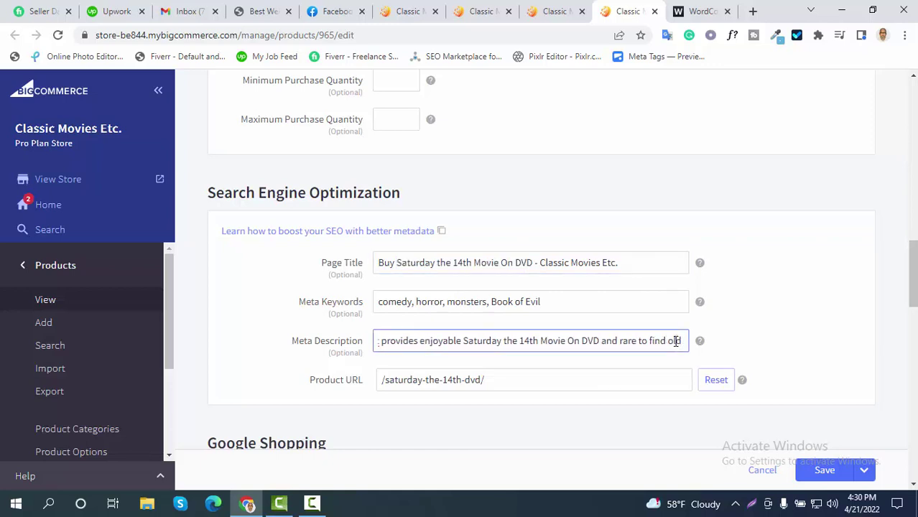